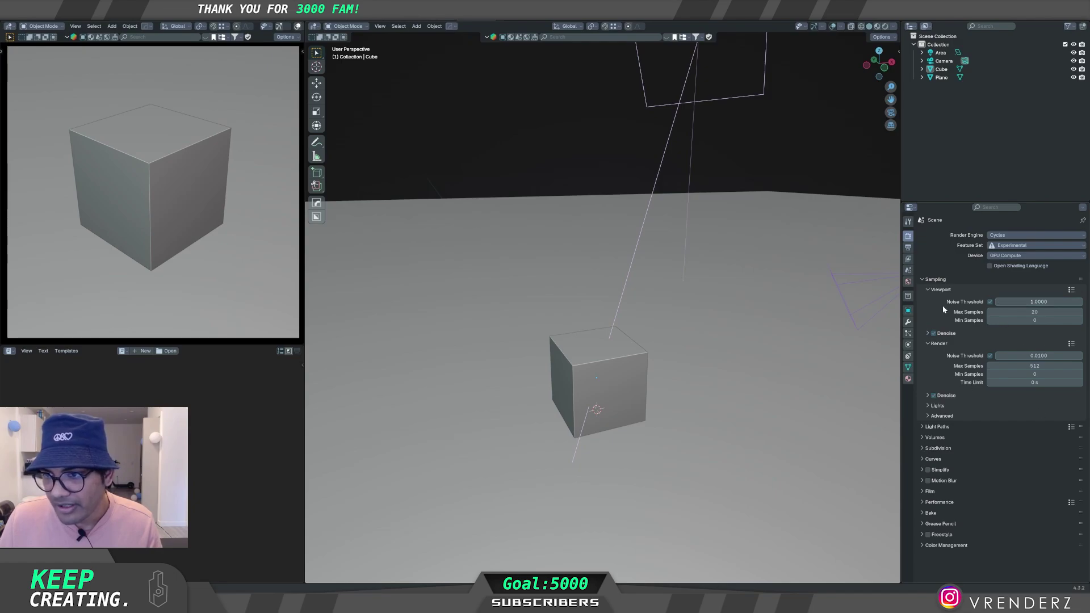
Step: Examine the light path settings, the cube and floor materials, and the area light's properties
{"action": "left_click", "coordinate": [921, 424]}
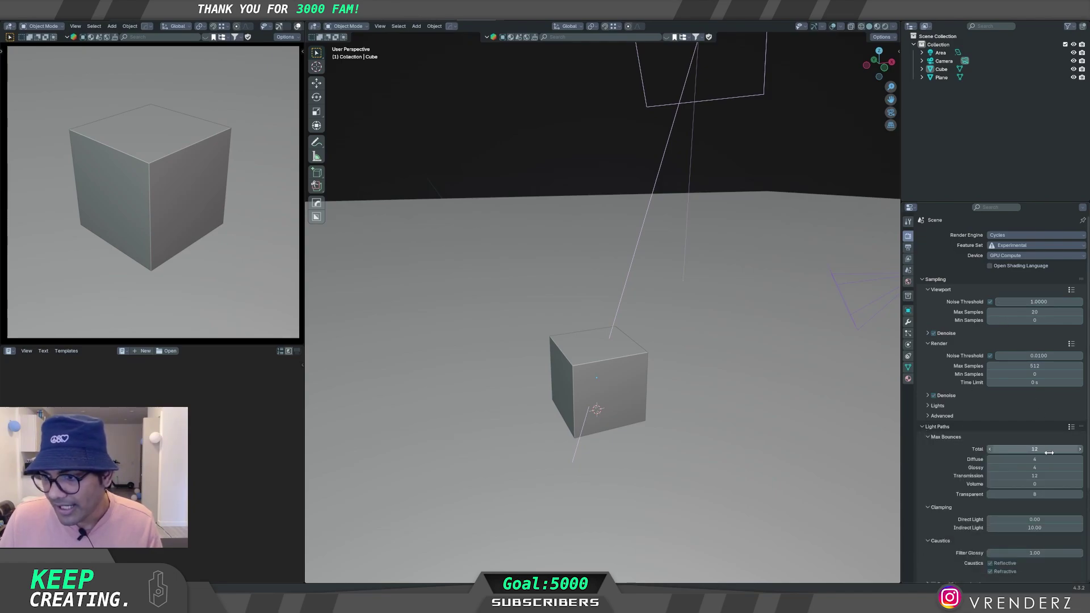
{"action": "left_click", "coordinate": [923, 426]}
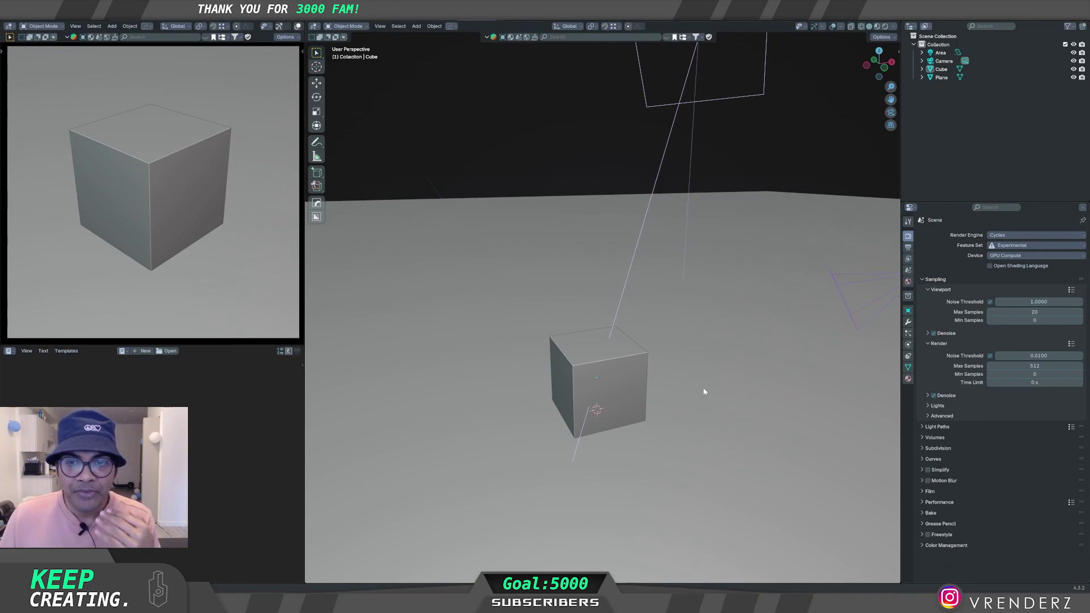
{"action": "left_click", "coordinate": [646, 373]}
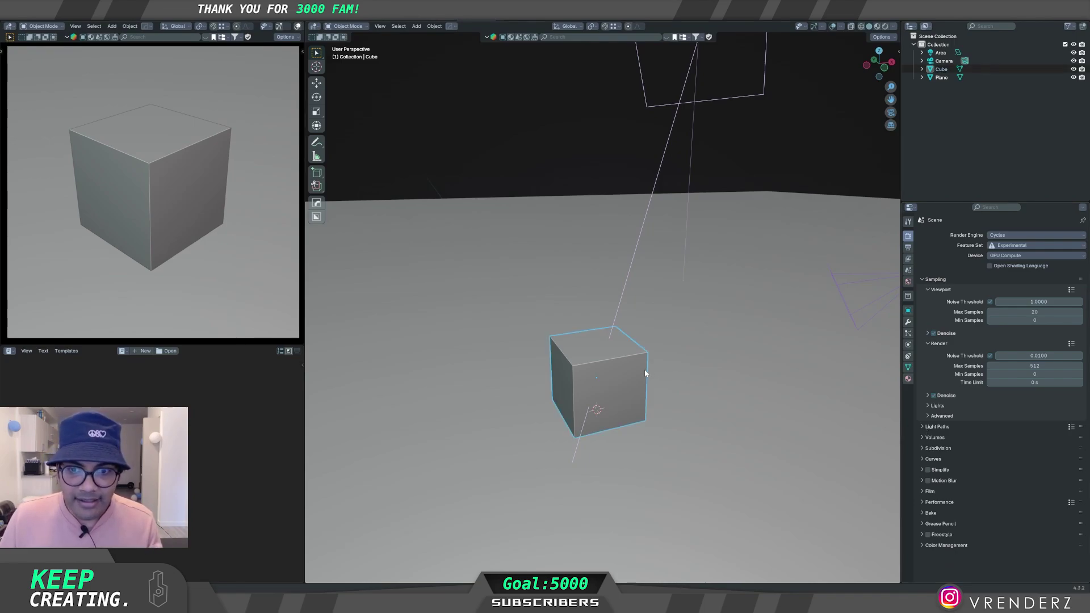
{"action": "left_click", "coordinate": [720, 377]}
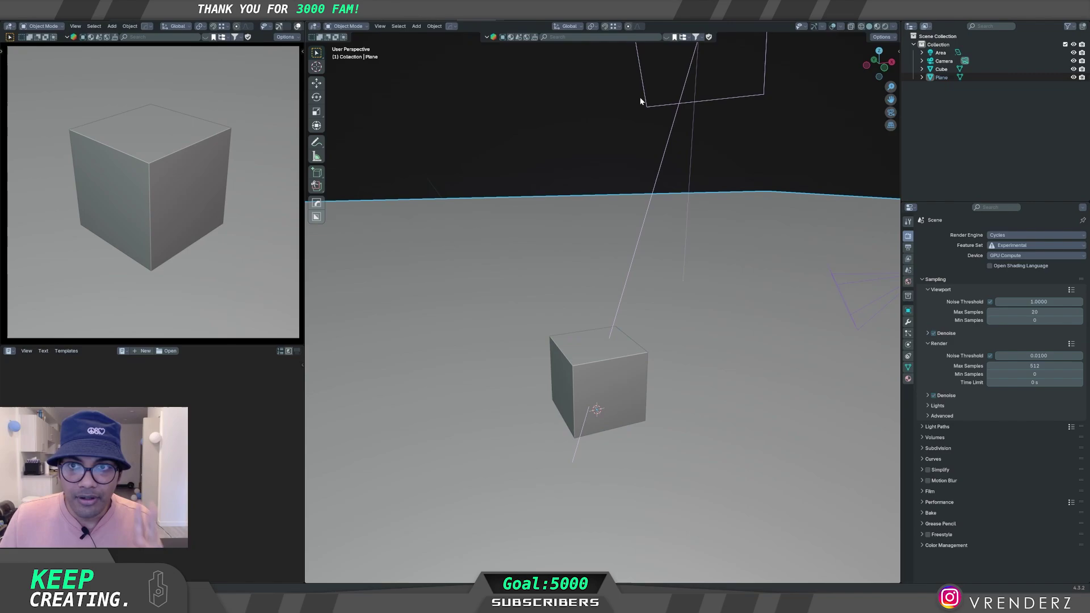
{"action": "left_click", "coordinate": [676, 107]}
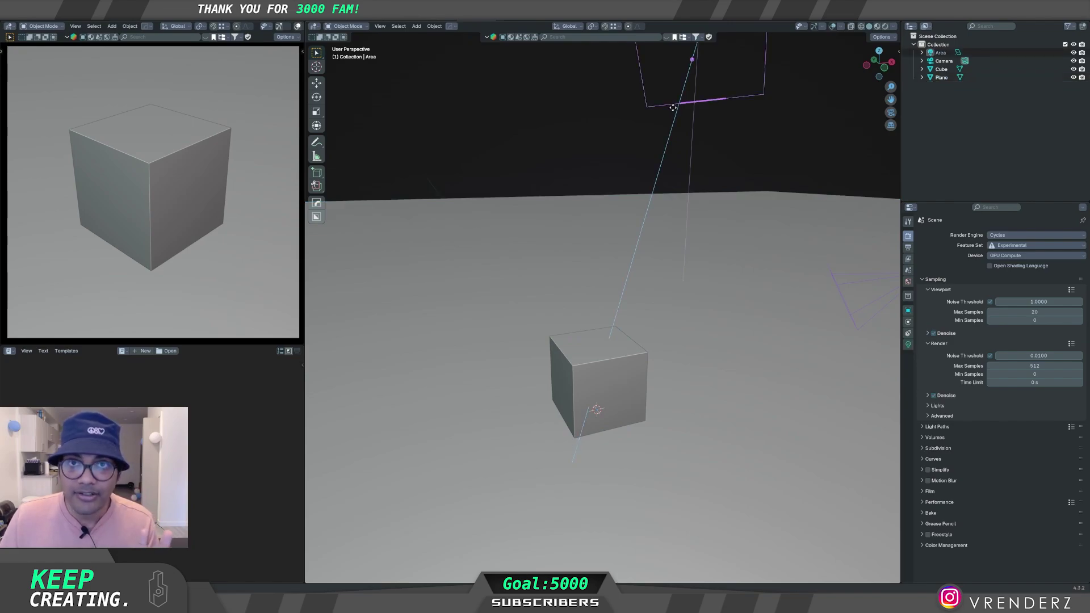
{"action": "left_click", "coordinate": [597, 398]}
{"action": "left_click", "coordinate": [907, 379]}
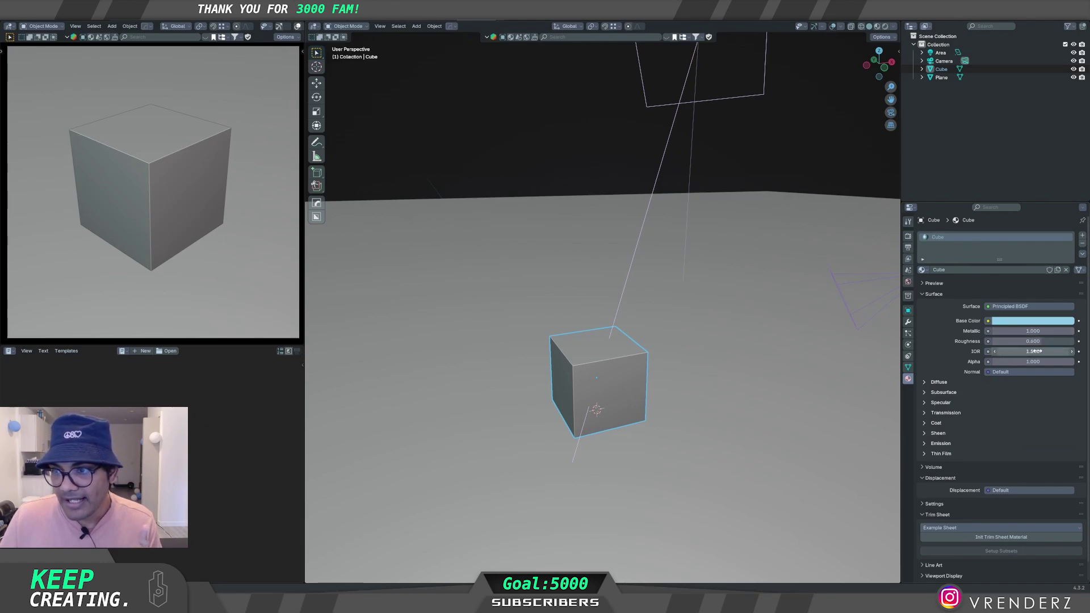
{"action": "left_click", "coordinate": [525, 309]}
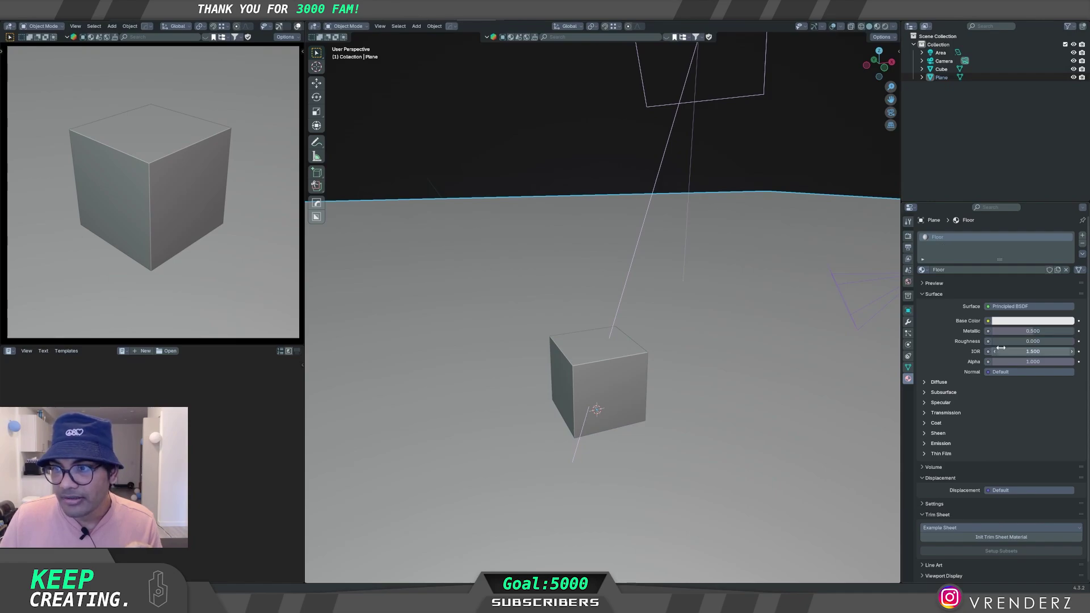
{"action": "left_click", "coordinate": [691, 72]}
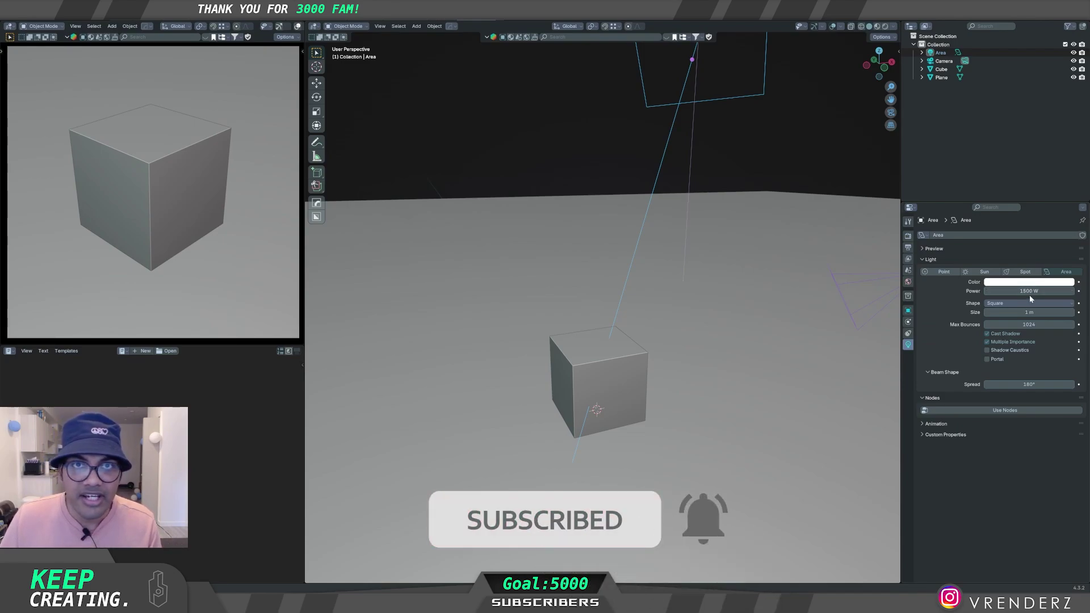
Step: Preview the camera view in Rendered shading and open the last render result
{"action": "key", "text": "z"}
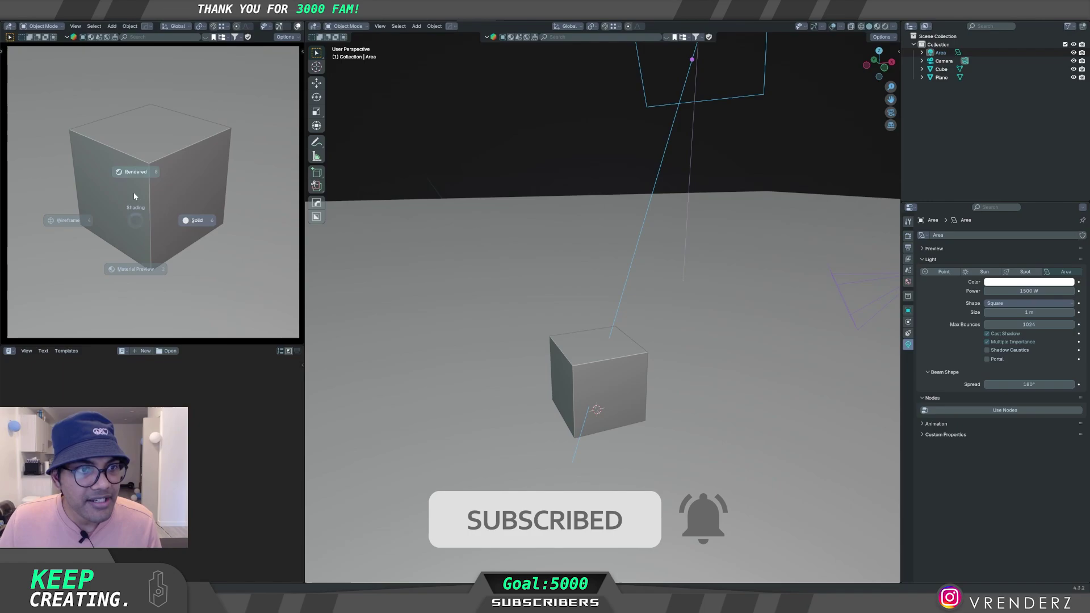
{"action": "left_click", "coordinate": [133, 176]}
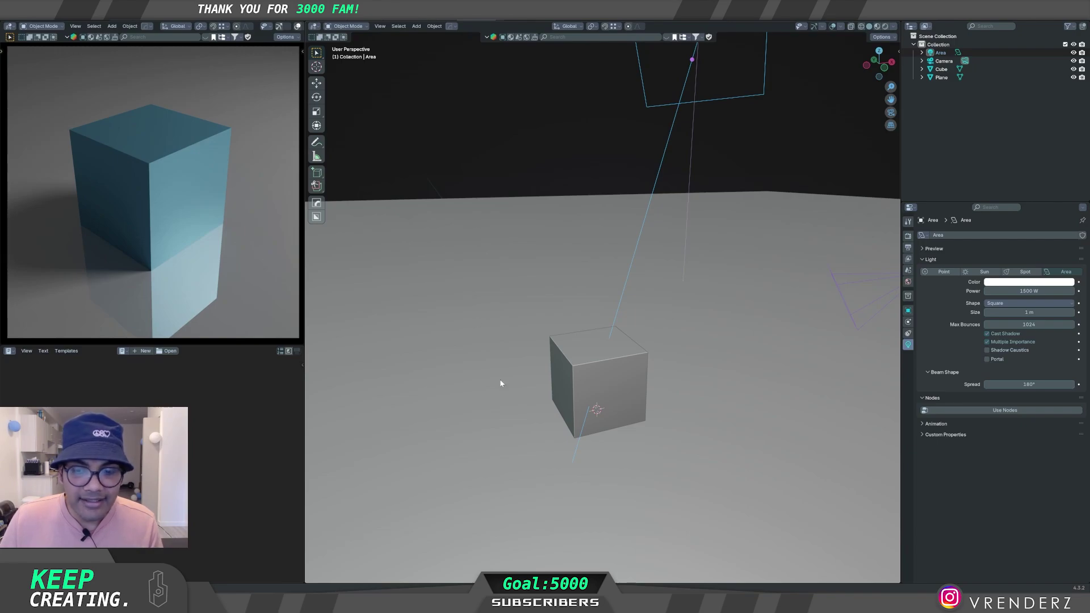
{"action": "key", "text": "F11"}
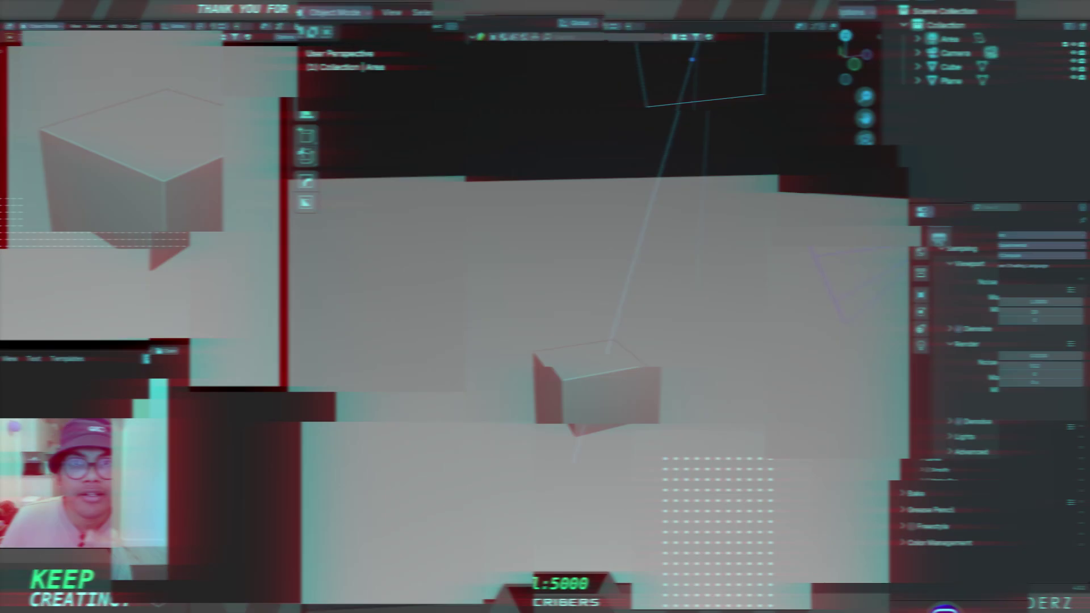
Step: Review the Cycles render devices in the preferences and choose GPU Compute as the scene's render device
{"action": "left_click", "coordinate": [33, 21]}
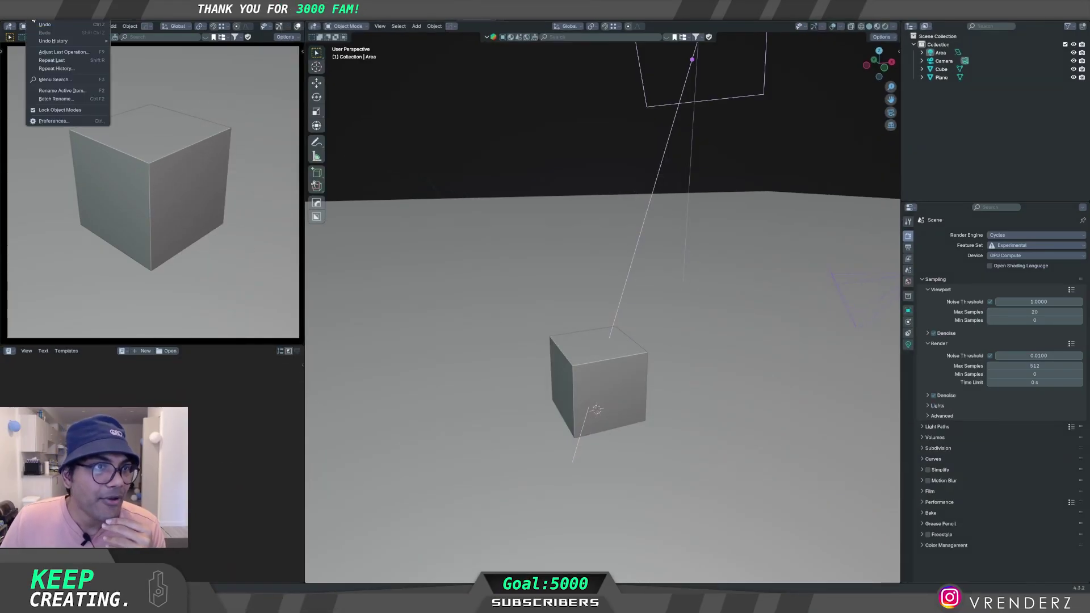
{"action": "left_click", "coordinate": [54, 122]}
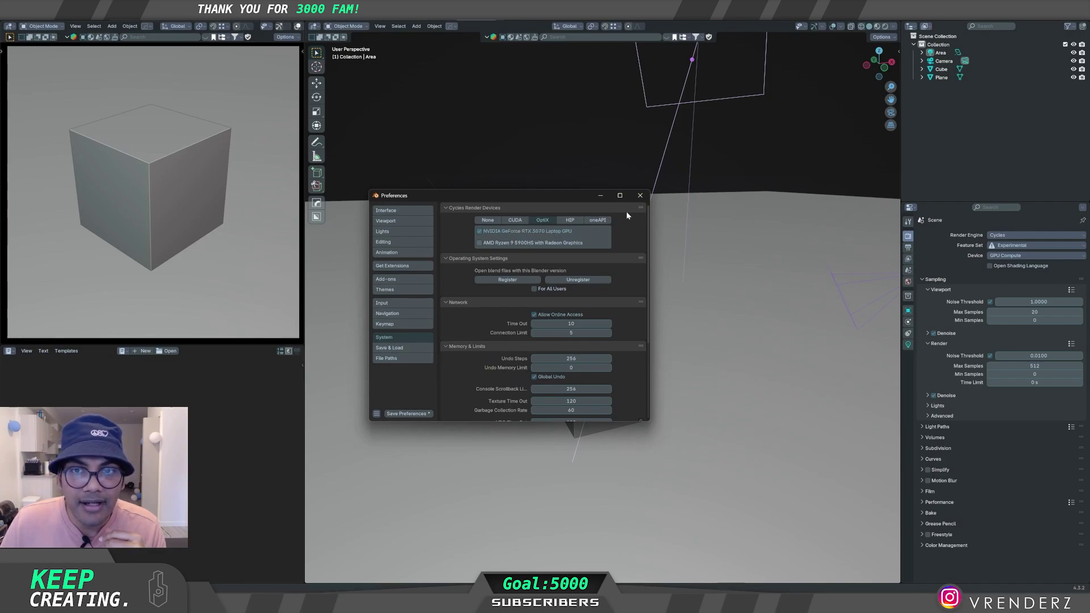
{"action": "left_click", "coordinate": [640, 197]}
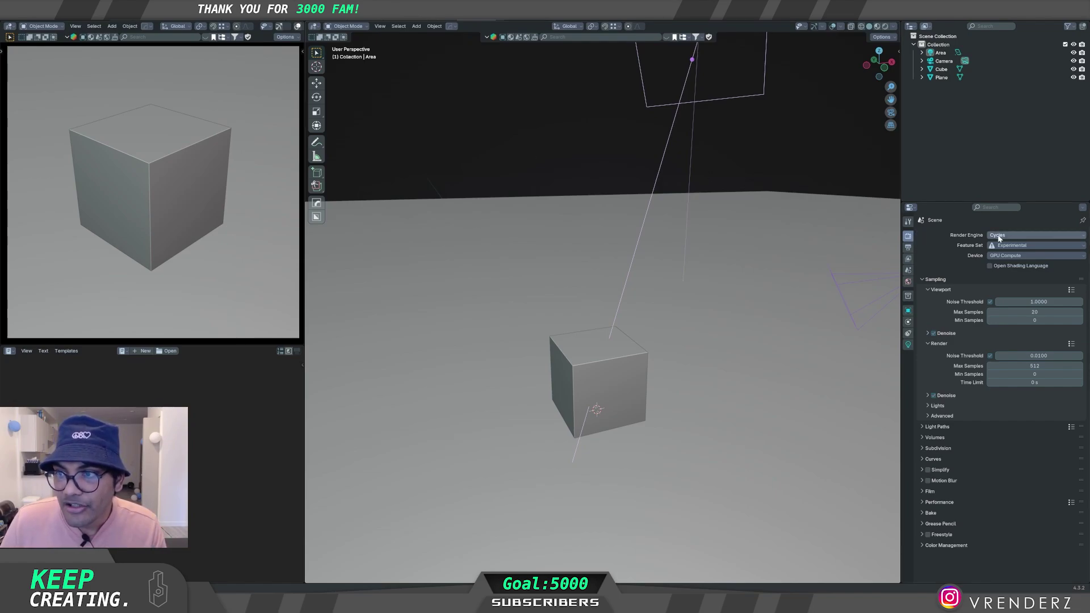
{"action": "left_click", "coordinate": [1008, 256]}
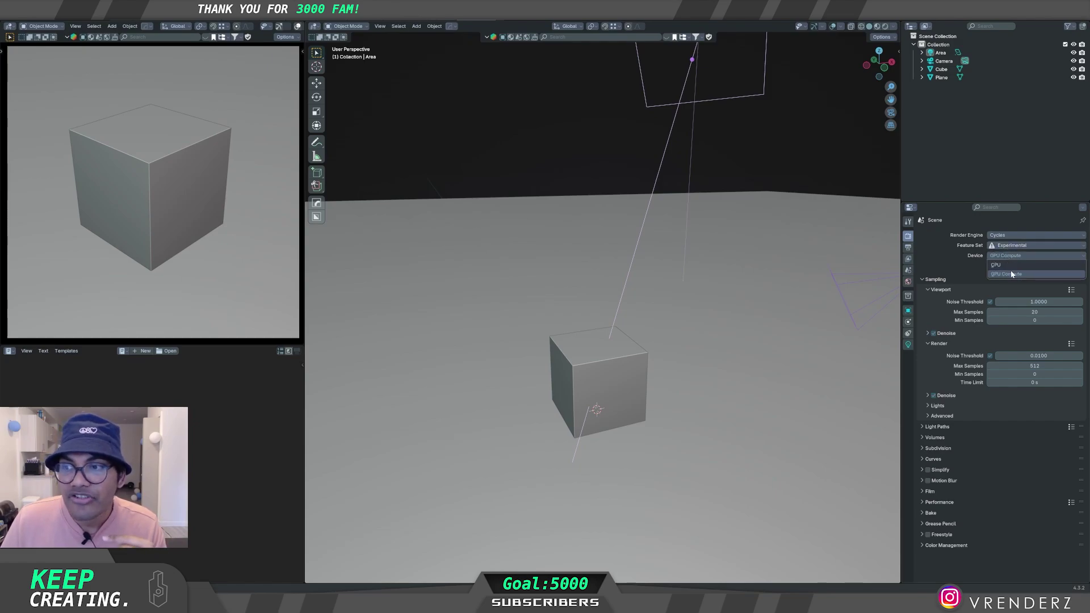
{"action": "left_click", "coordinate": [1007, 274]}
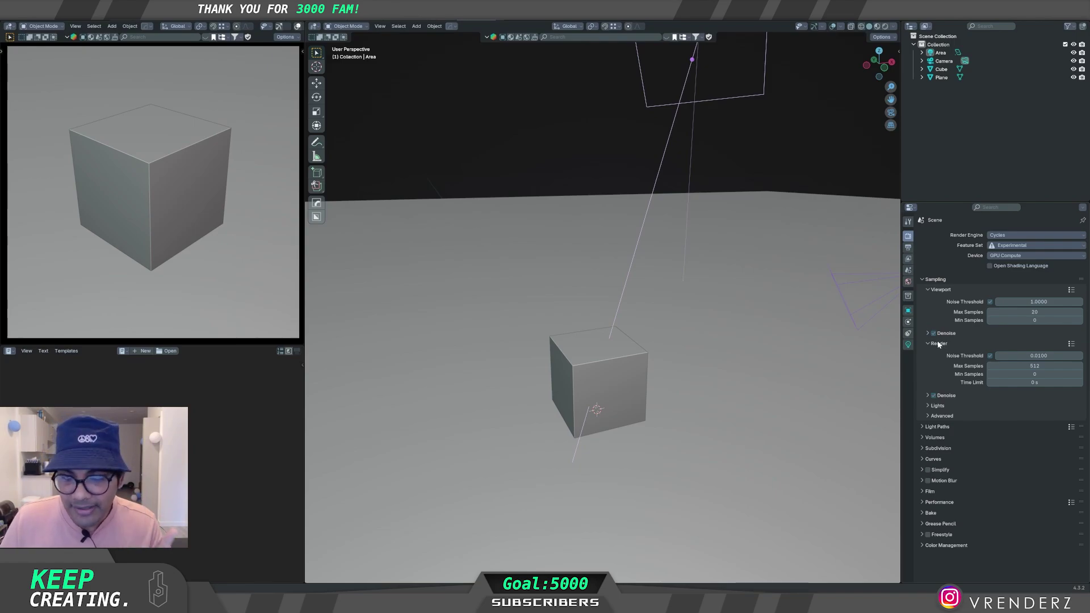
Step: Try final render noise thresholds of 1 and 0.5
{"action": "left_click", "coordinate": [1051, 356]}
{"action": "type", "text": "1"}
{"action": "key", "text": "Return"}
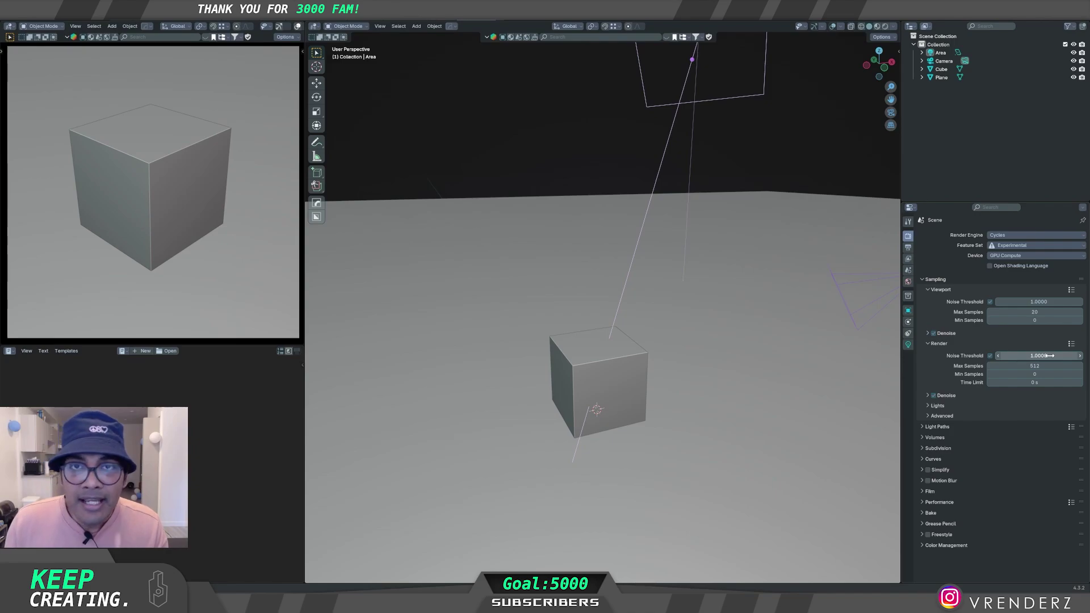
{"action": "left_click", "coordinate": [1050, 356]}
{"action": "type", "text": "0.5"}
{"action": "key", "text": "Return"}
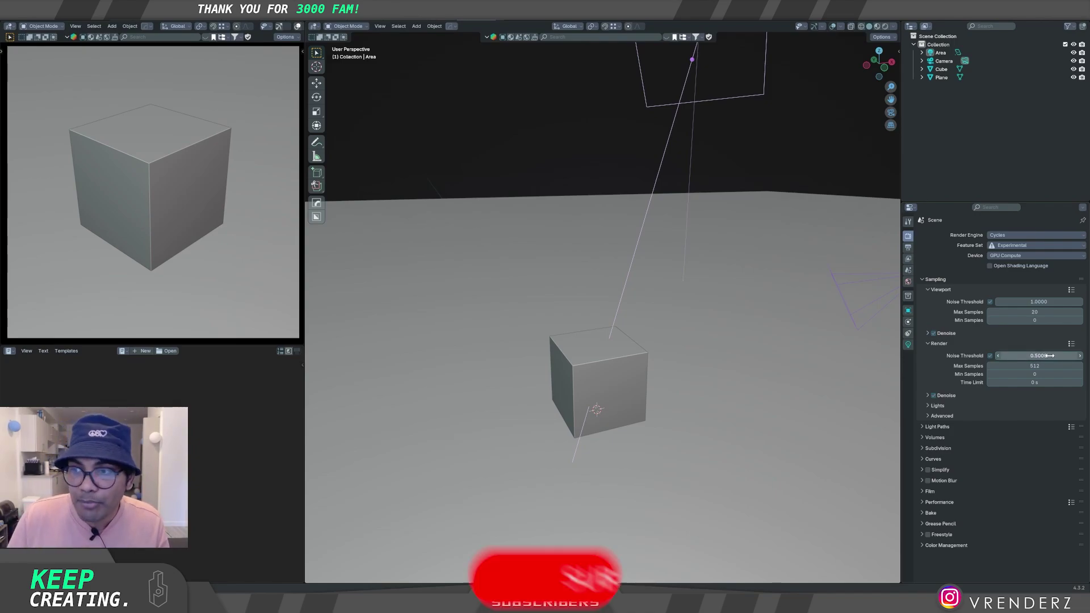
Step: Set the final render's noise threshold to 0.4 and its maximum samples to 100
{"action": "left_click", "coordinate": [1051, 356]}
{"action": "key", "text": "BackSpace"}
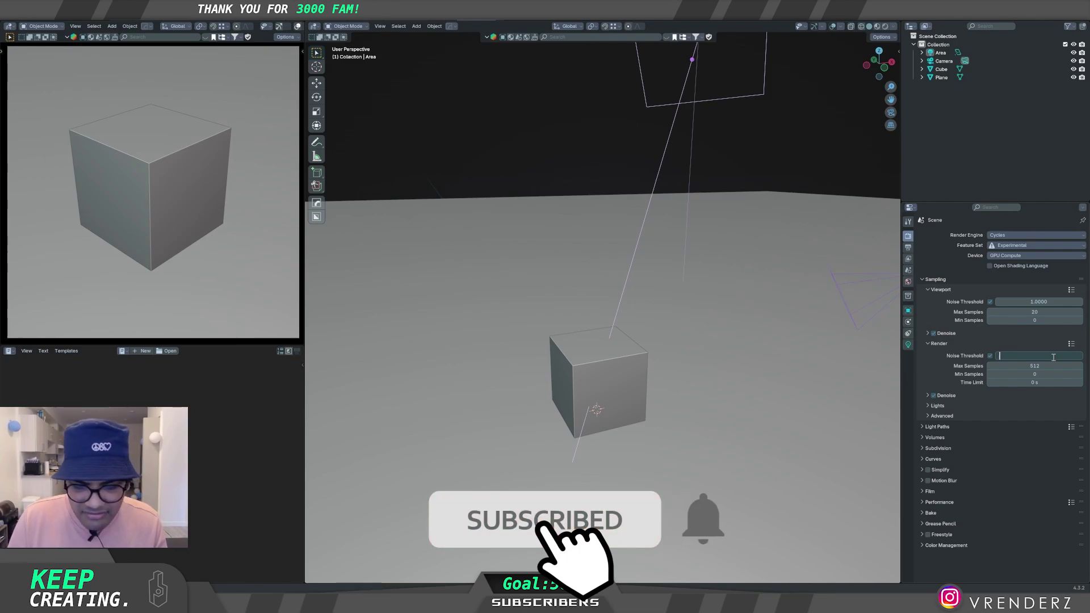
{"action": "type", "text": "0.4"}
{"action": "key", "text": "Return"}
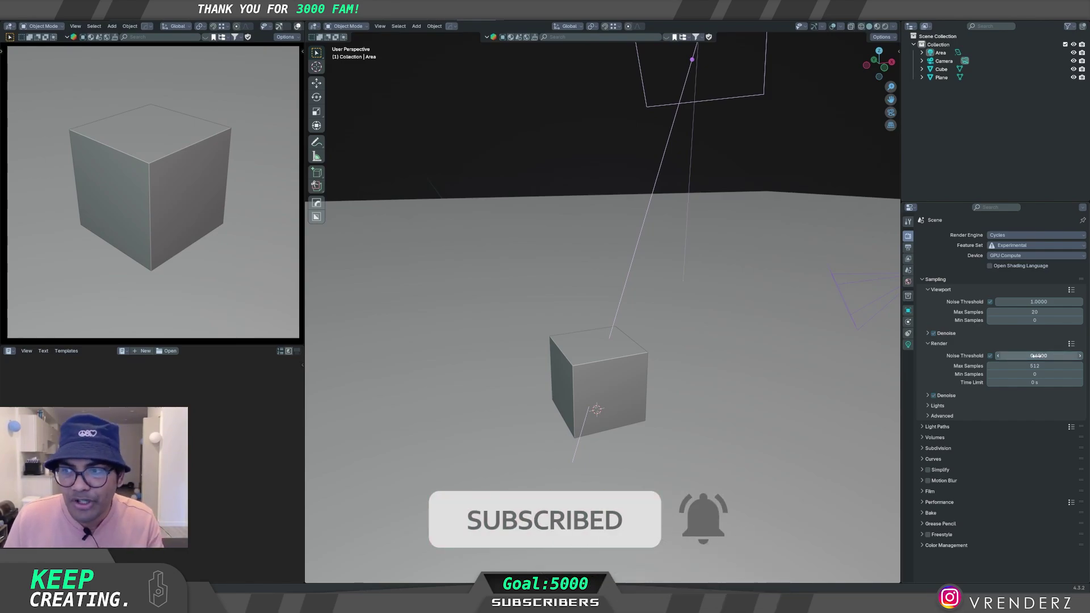
{"action": "left_click", "coordinate": [1034, 367]}
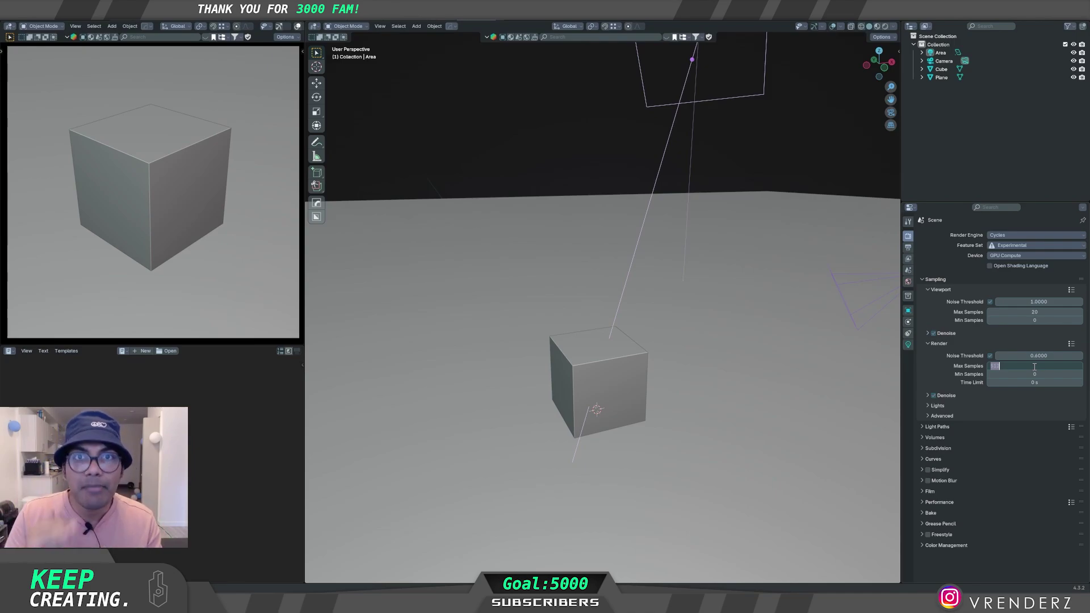
{"action": "type", "text": "400"}
{"action": "key", "text": "Return"}
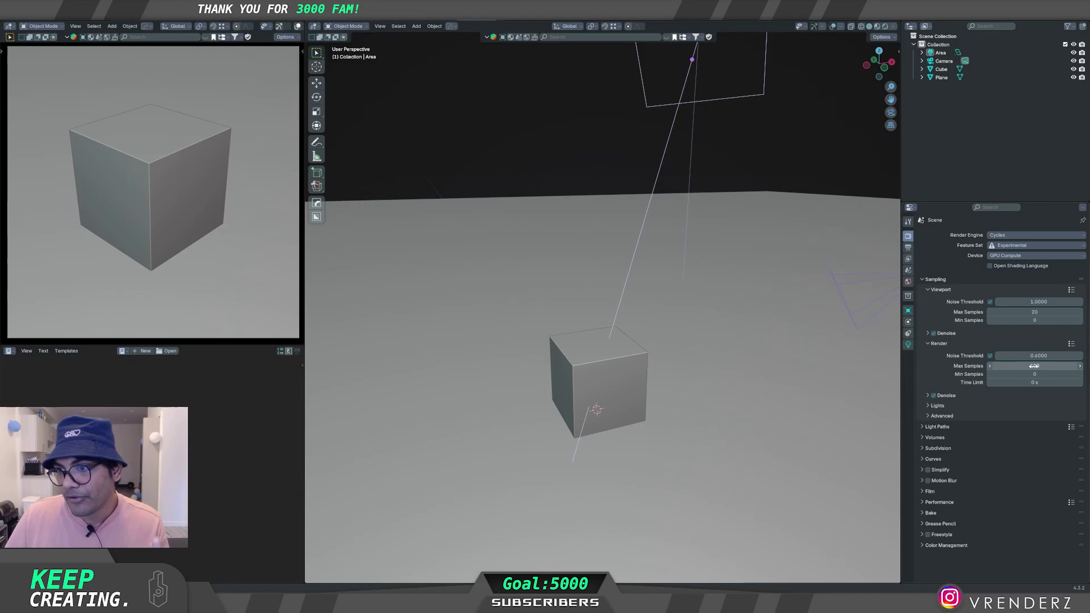
Step: Show the render denoising settings and turn off Light Tree in the sampling light options
{"action": "left_click", "coordinate": [942, 395]}
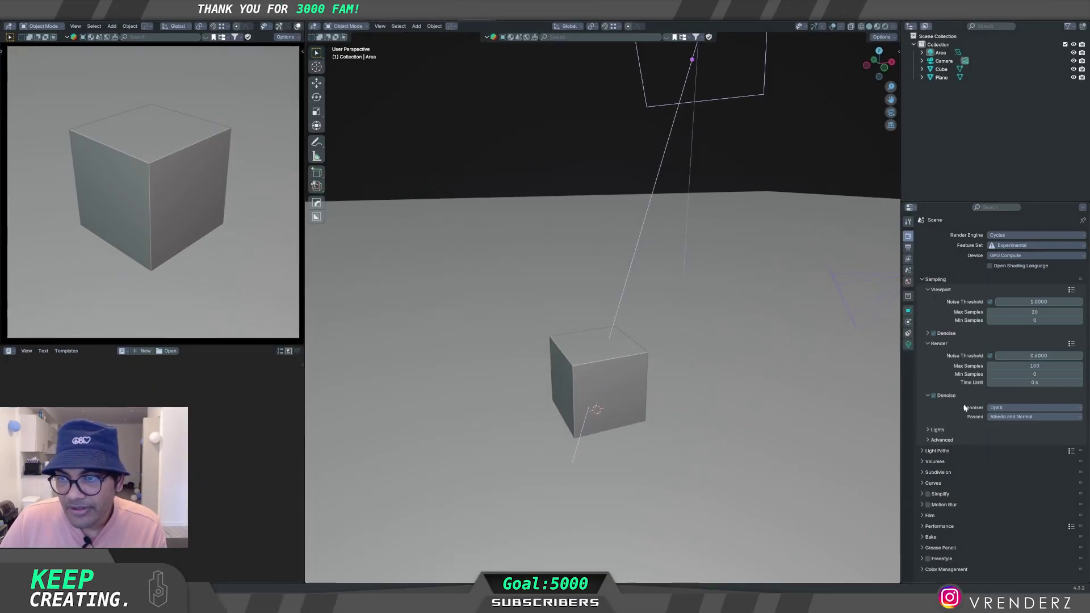
{"action": "left_click", "coordinate": [933, 431]}
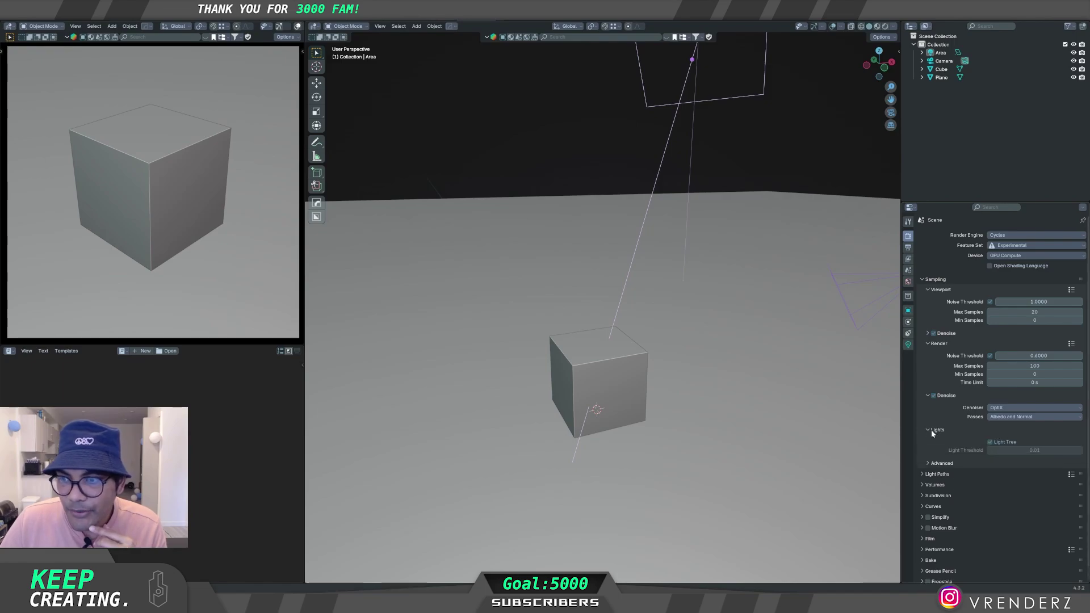
{"action": "left_click", "coordinate": [992, 442]}
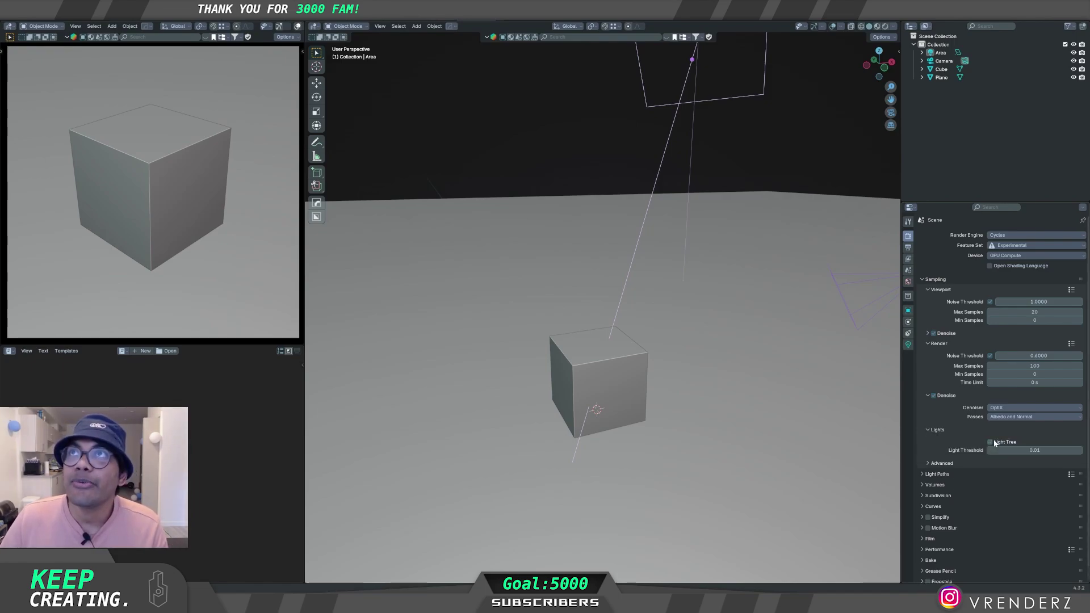
Step: Set the total maximum light bounces to 8 in the light path settings
{"action": "left_click", "coordinate": [935, 279]}
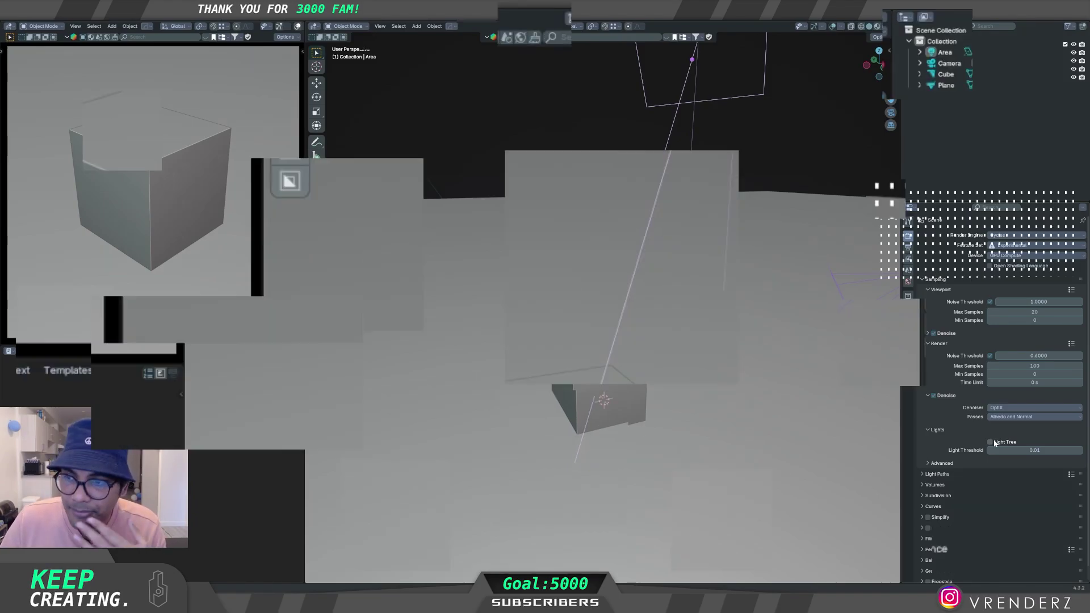
{"action": "left_click", "coordinate": [937, 290]}
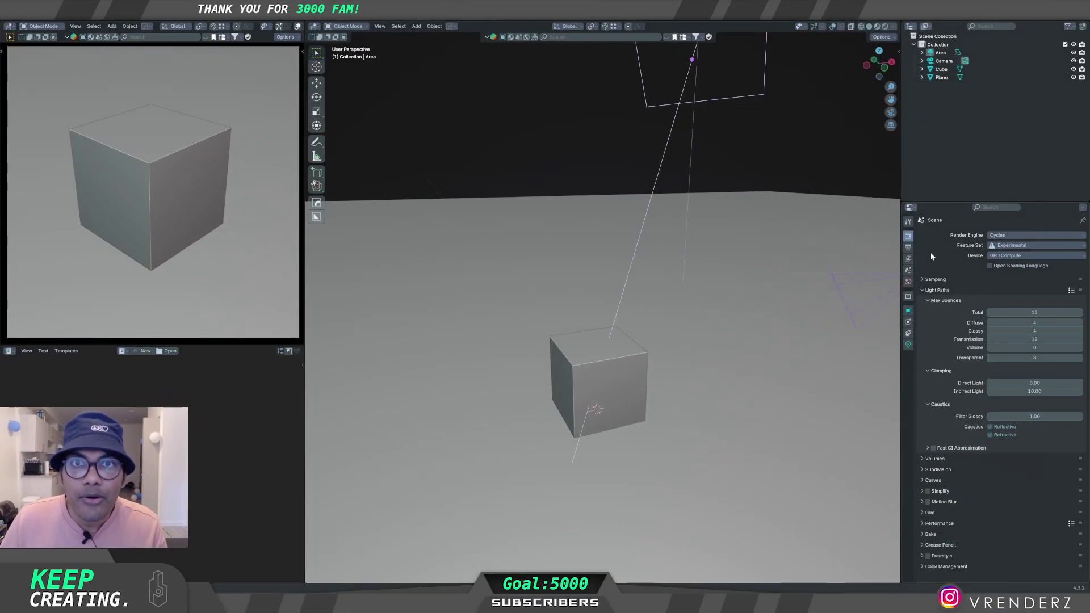
{"action": "left_click", "coordinate": [1028, 313]}
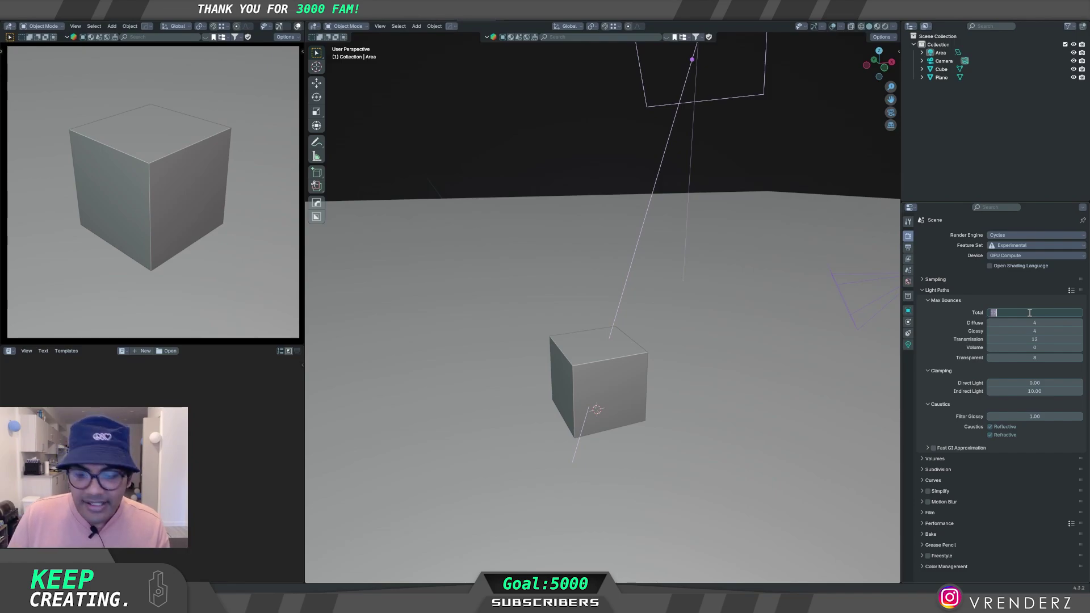
{"action": "type", "text": "8"}
{"action": "key", "text": "Return"}
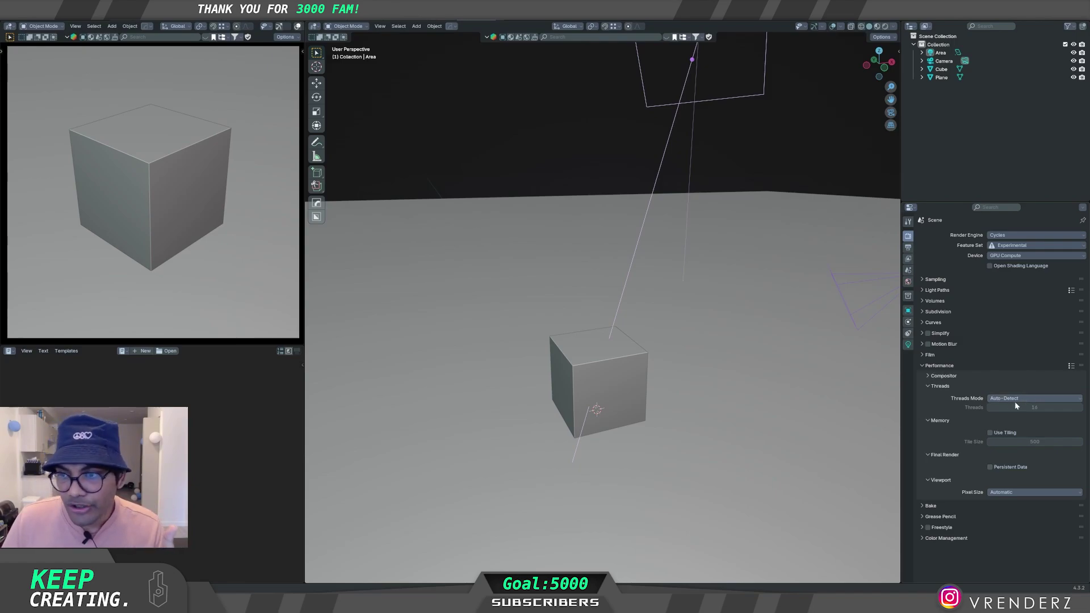
Step: Enable render tiling with a tile size of 256 and turn on Persistent Data for the final render
{"action": "left_click", "coordinate": [989, 433]}
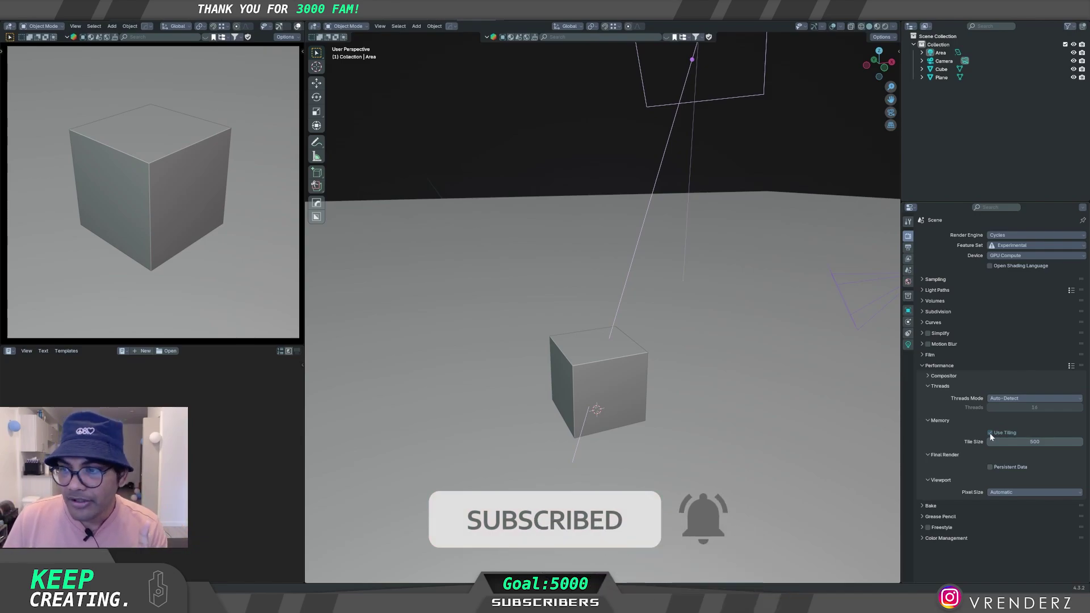
{"action": "left_click", "coordinate": [1032, 441]}
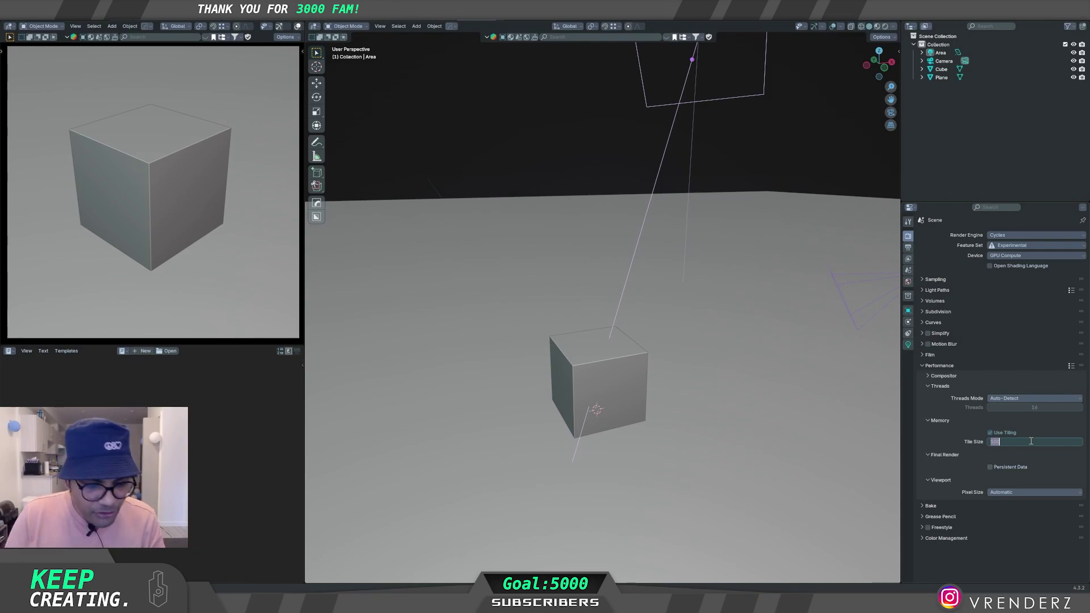
{"action": "type", "text": "256"}
{"action": "key", "text": "Return"}
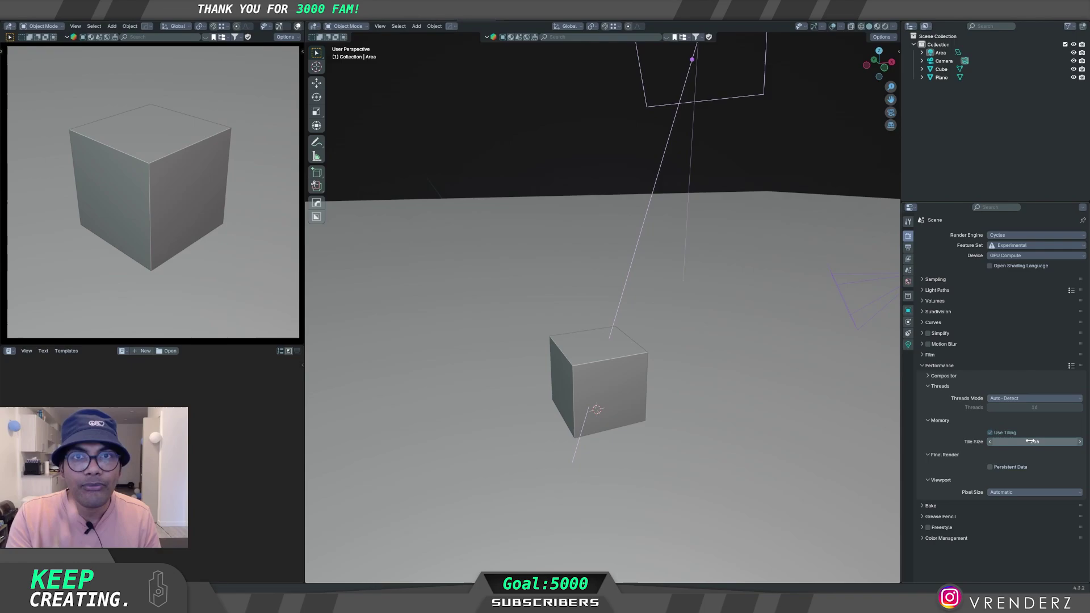
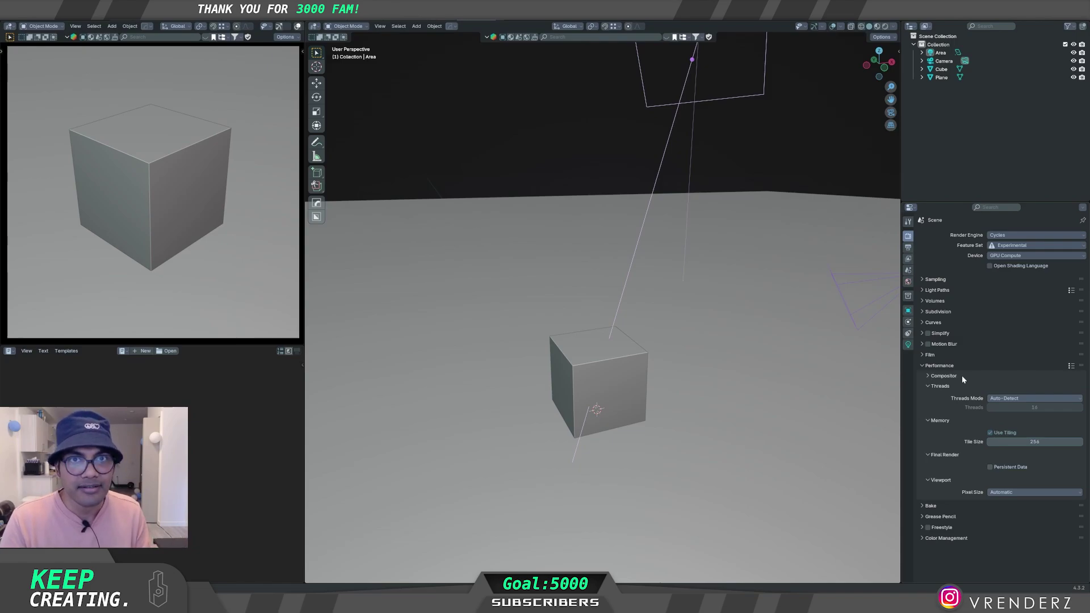
{"action": "left_click", "coordinate": [990, 467]}
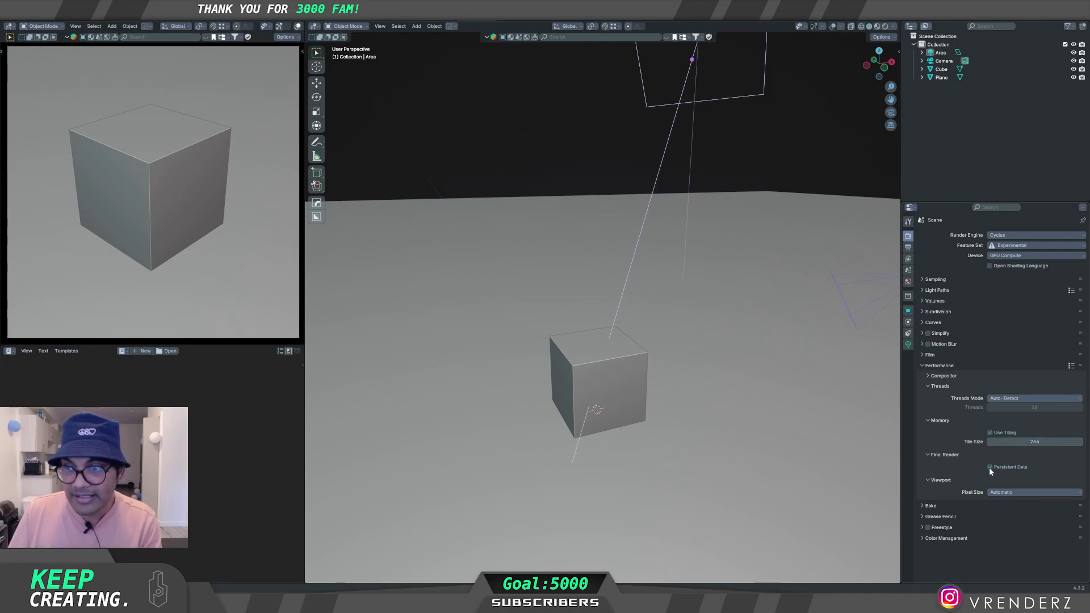
Step: Enable Render Region in the output format settings and render the image
{"action": "left_click", "coordinate": [996, 539], "text": "ctrl"}
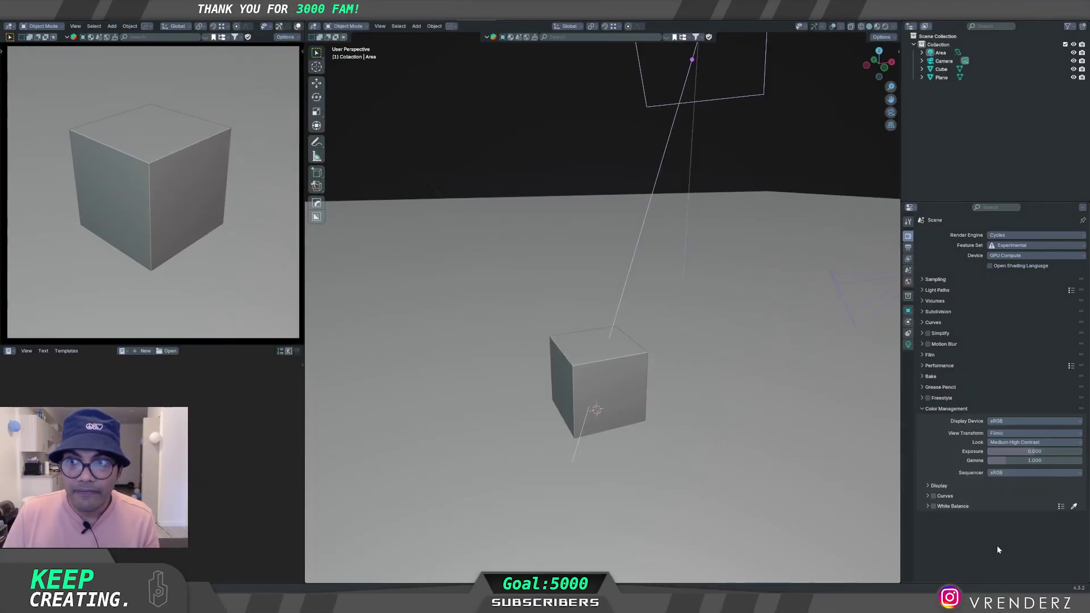
{"action": "left_click", "coordinate": [908, 247]}
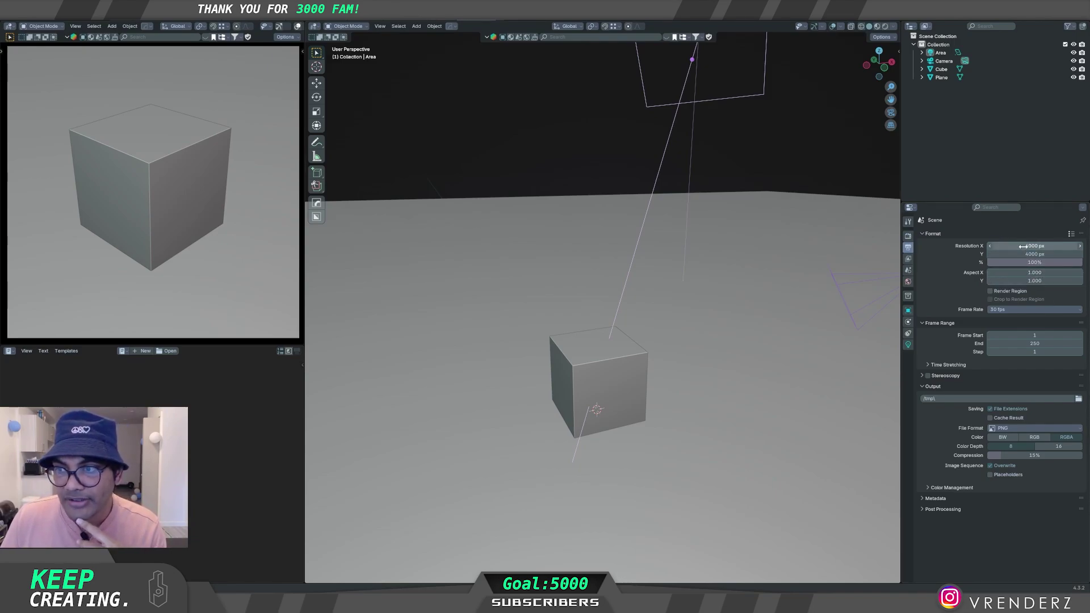
{"action": "left_click", "coordinate": [990, 291]}
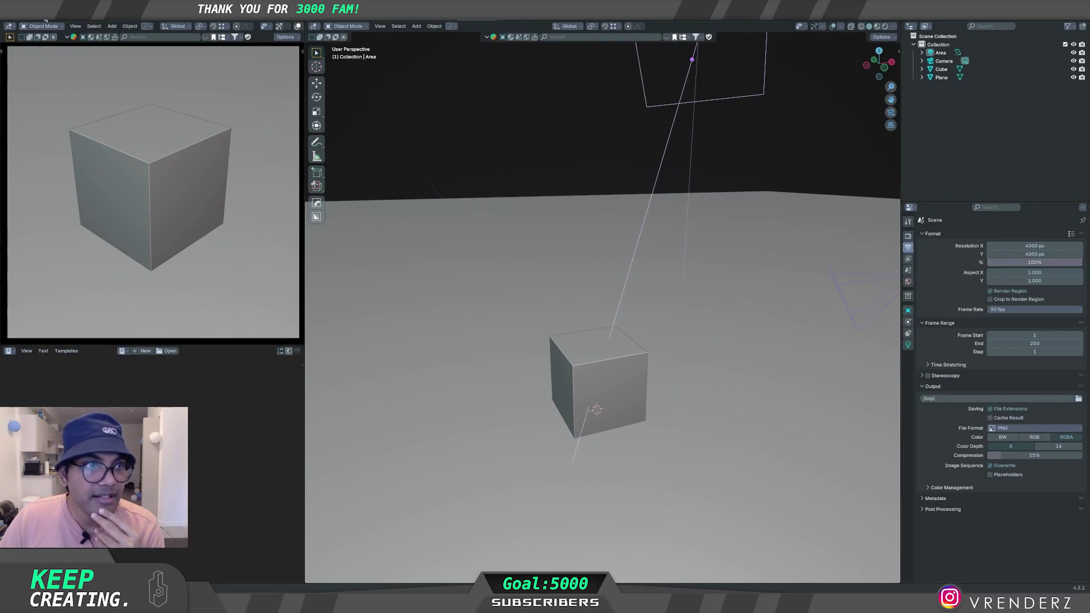
{"action": "left_click", "coordinate": [55, 22]}
{"action": "left_click", "coordinate": [63, 27]}
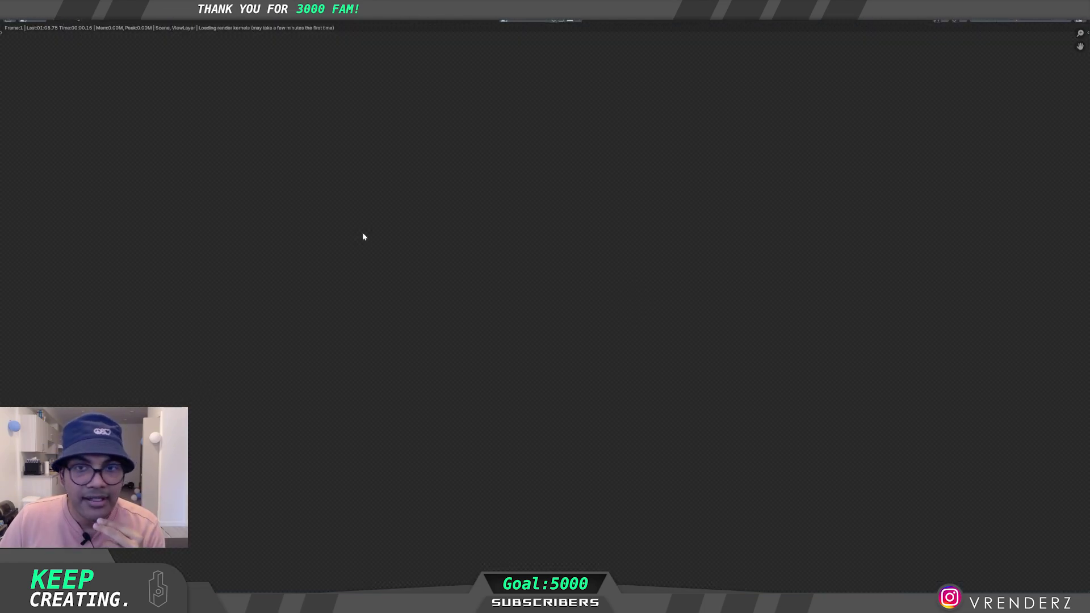